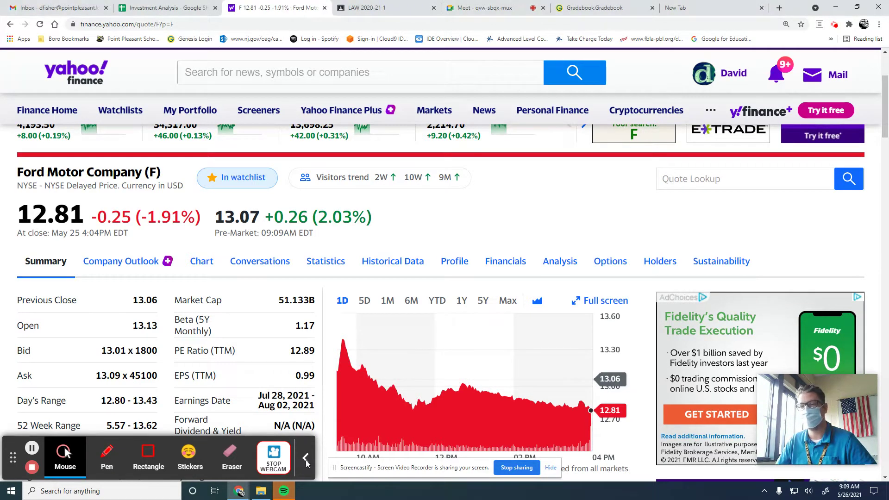
# Step: Highlight Ford's Beta (5Y Monthly) value 1.17 and the exchange and currency line
pyautogui.click(306, 462)
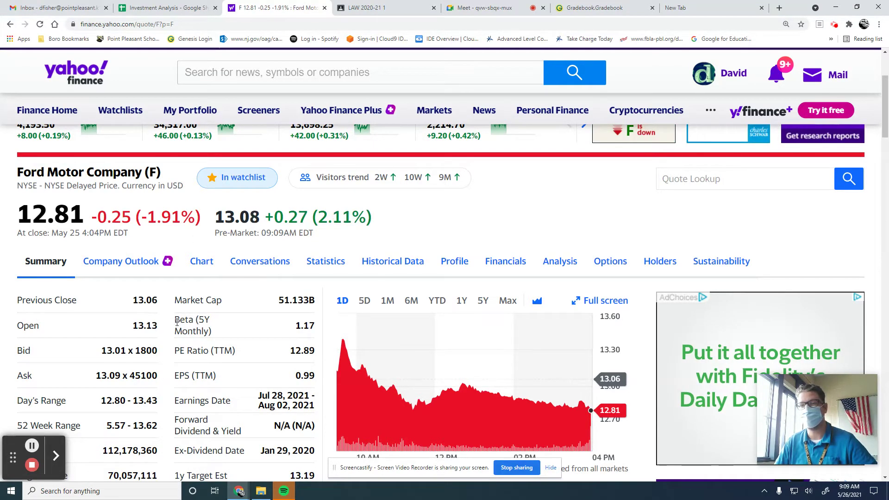
pyautogui.moveTo(175, 320); pyautogui.dragTo(273, 332)
pyautogui.click(273, 332)
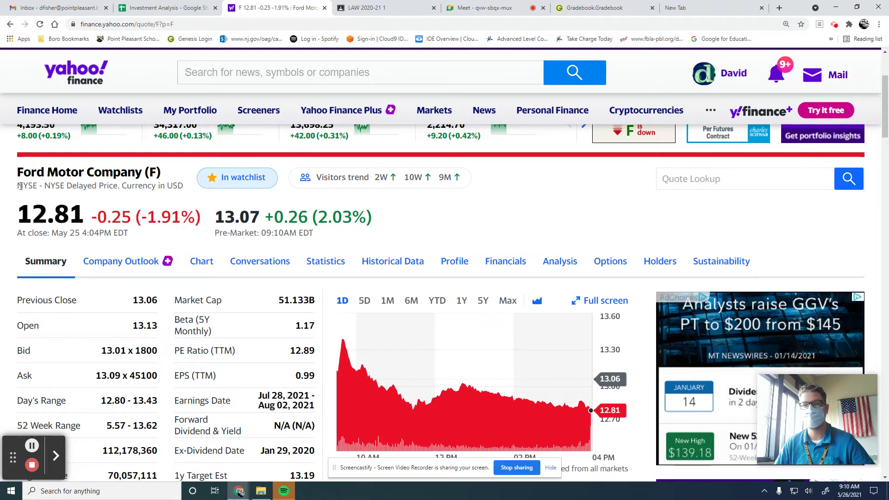
pyautogui.moveTo(18, 187); pyautogui.dragTo(187, 190)
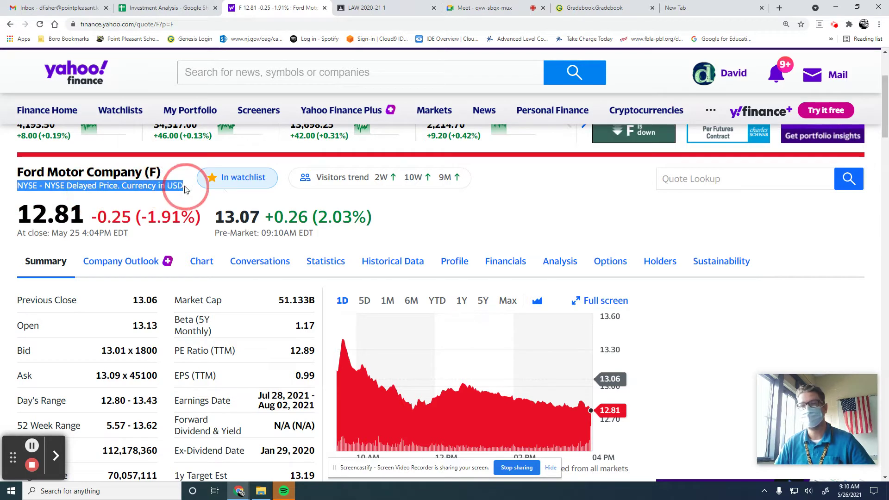
pyautogui.click(584, 221)
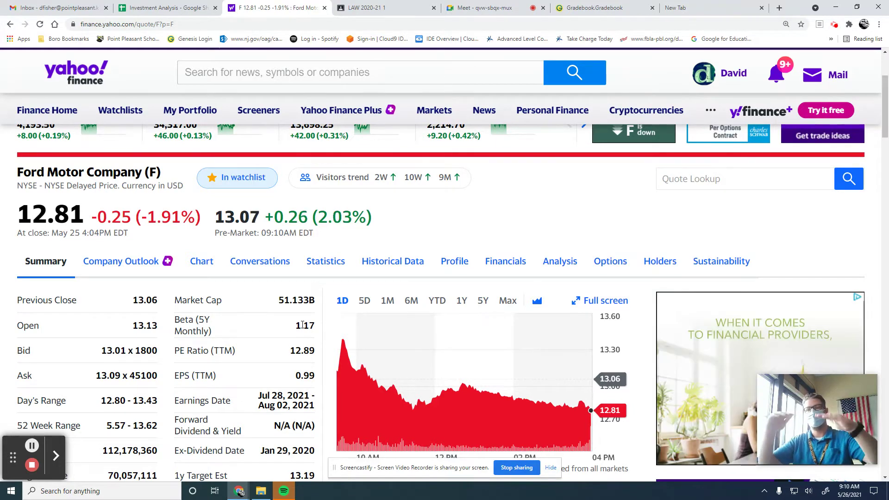
pyautogui.moveTo(301, 323); pyautogui.dragTo(312, 326)
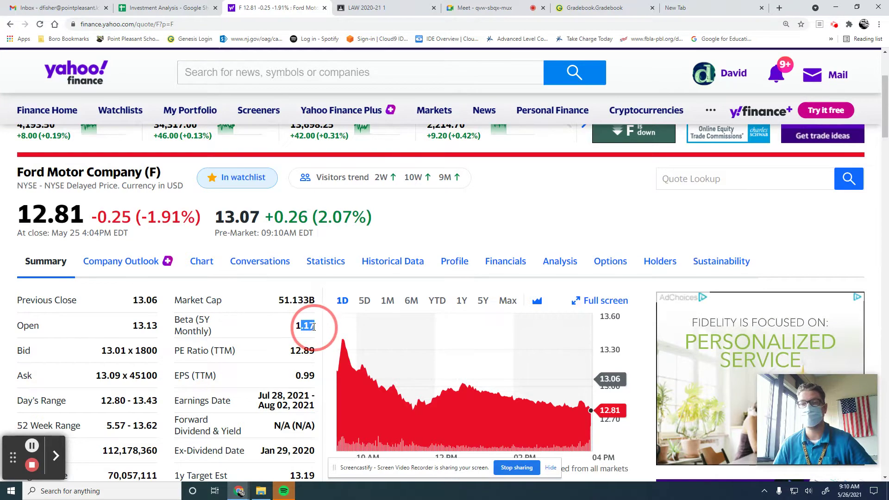
pyautogui.click(278, 330)
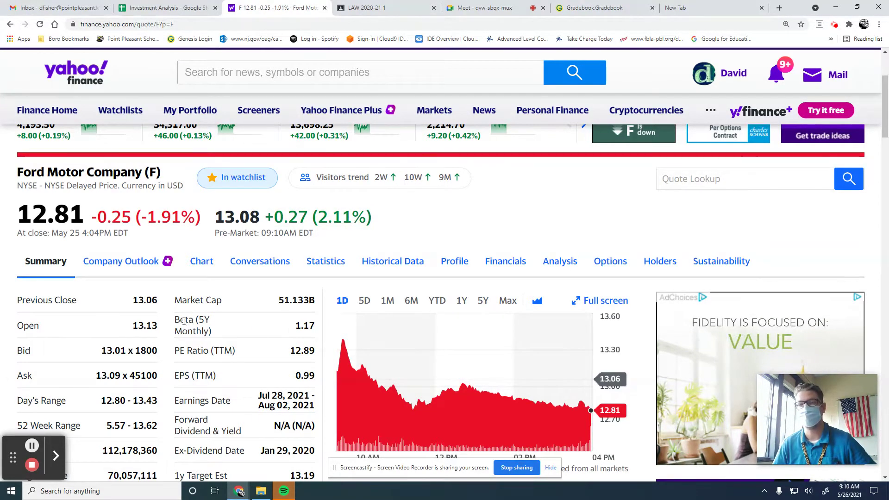
pyautogui.moveTo(176, 321); pyautogui.dragTo(308, 328)
pyautogui.click(287, 328)
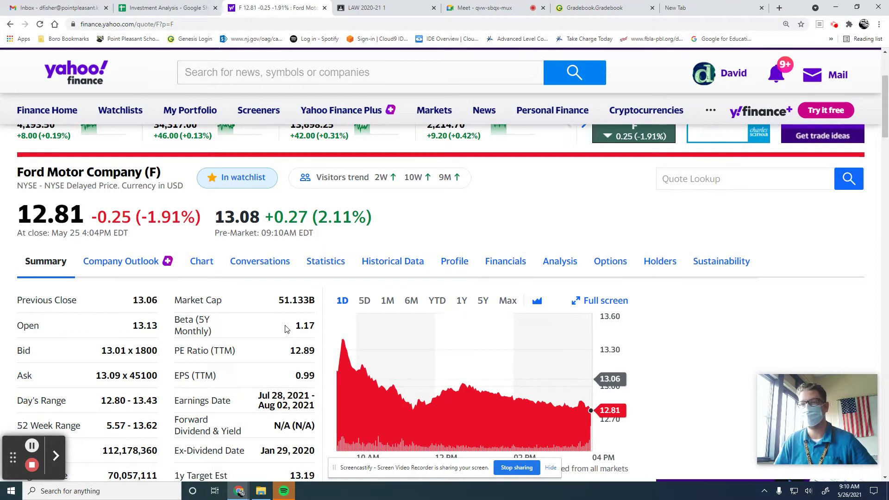
# Step: Open Ford's historical data and set the time period start date to January 1, 2016
pyautogui.click(396, 262)
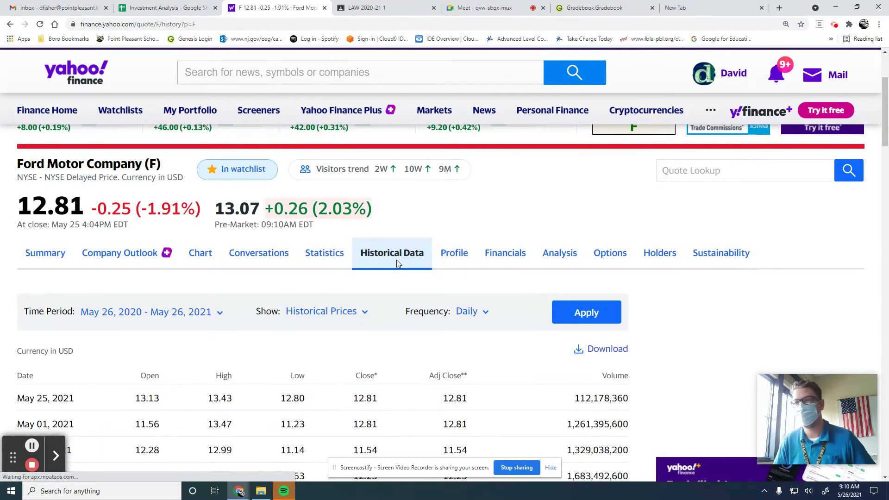
pyautogui.scroll(-2, 336, 329)
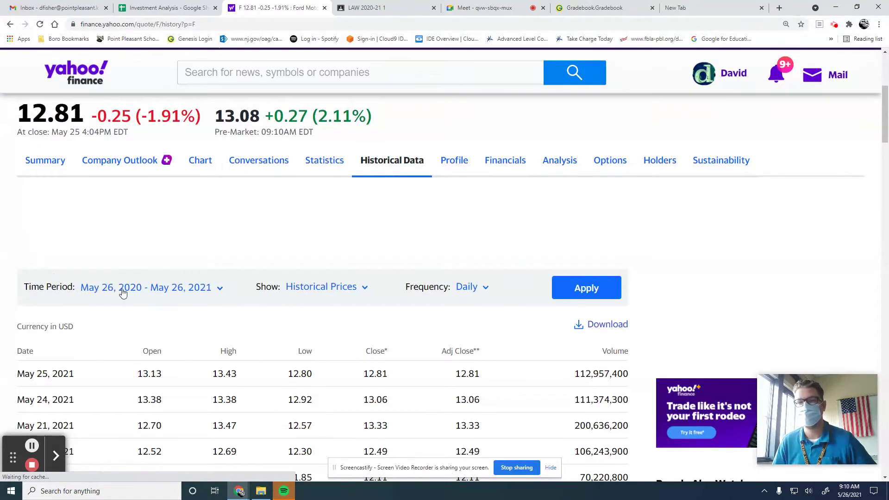
pyautogui.click(116, 290)
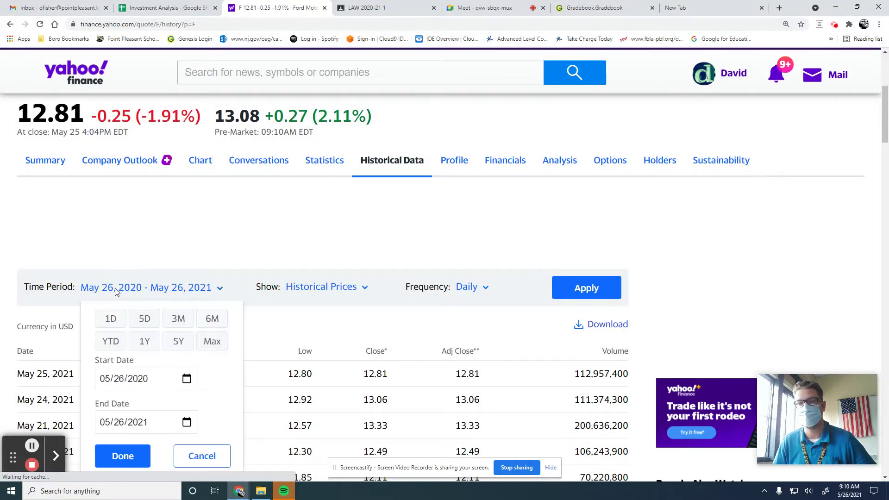
pyautogui.click(187, 378)
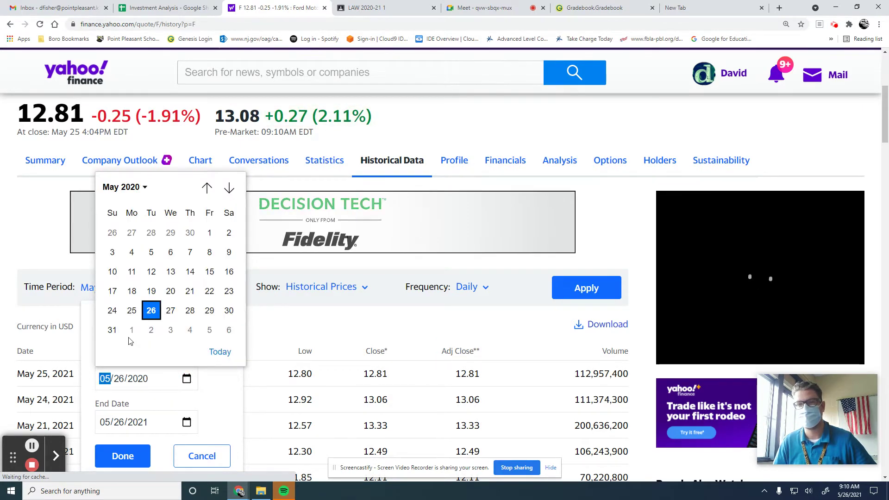
pyautogui.click(145, 188)
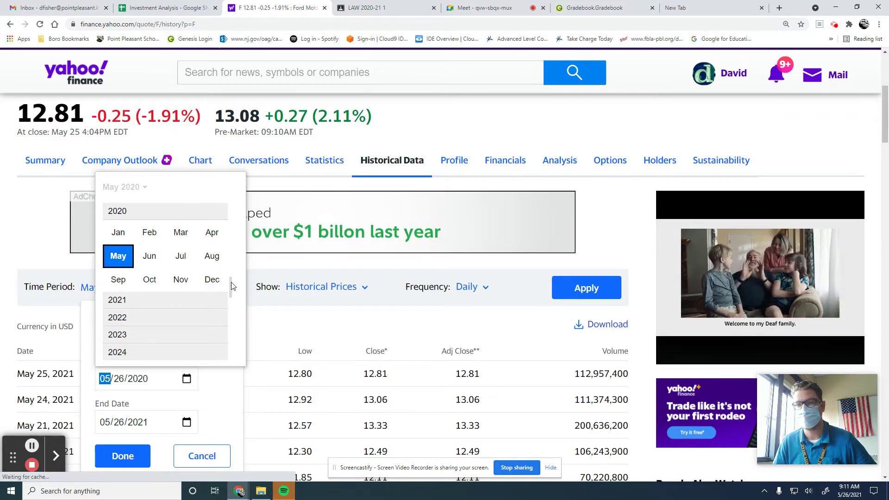
pyautogui.moveTo(230, 290)
pyautogui.mouseDown()
pyautogui.moveTo(235, 234)
pyautogui.moveTo(235, 292)
pyautogui.mouseUp()
pyautogui.scroll(-2, 207, 282)
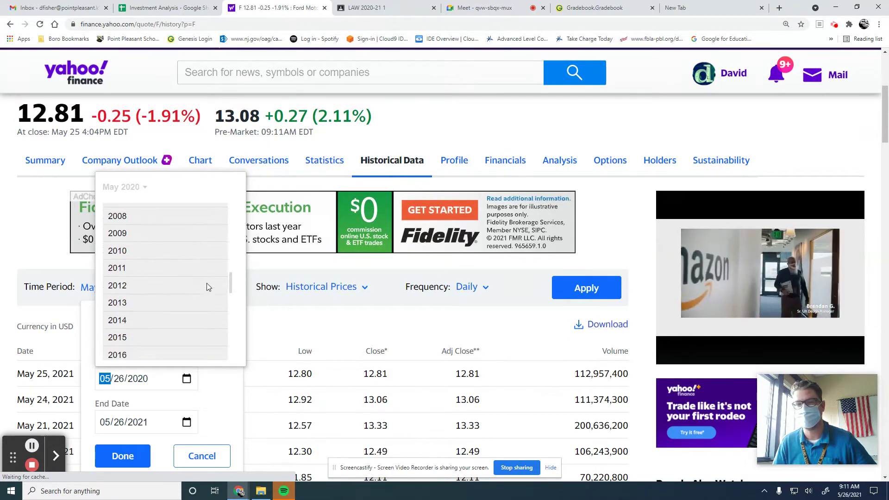
pyautogui.click(125, 309)
pyautogui.click(120, 233)
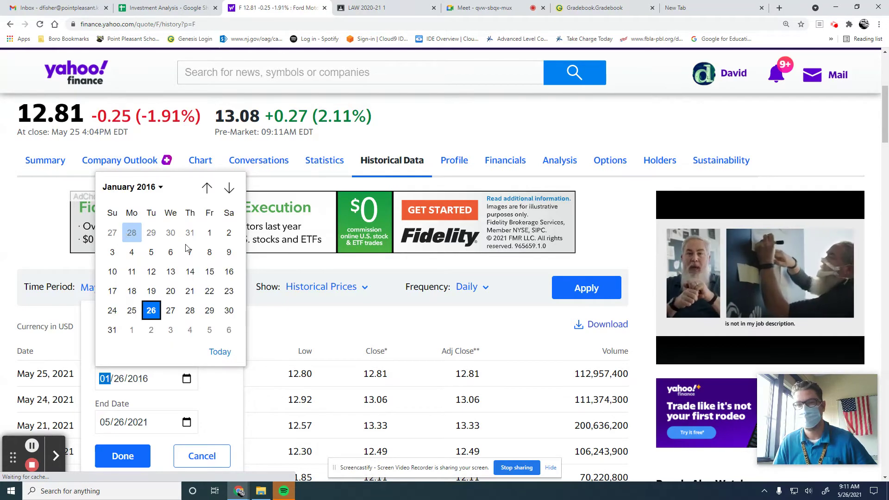
pyautogui.click(209, 234)
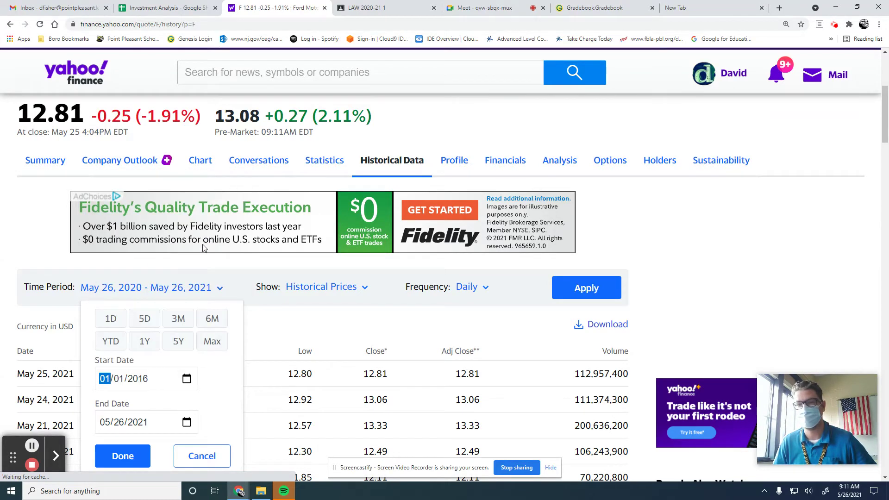
pyautogui.scroll(-2, 262, 368)
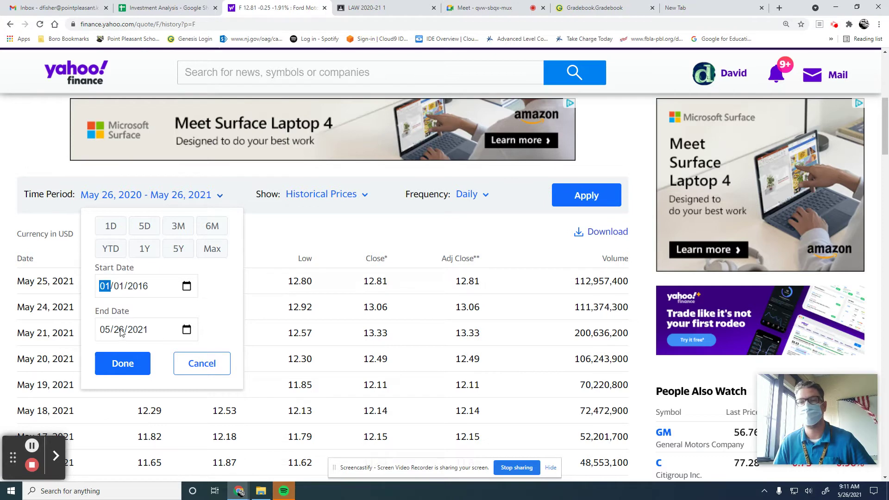
pyautogui.click(119, 366)
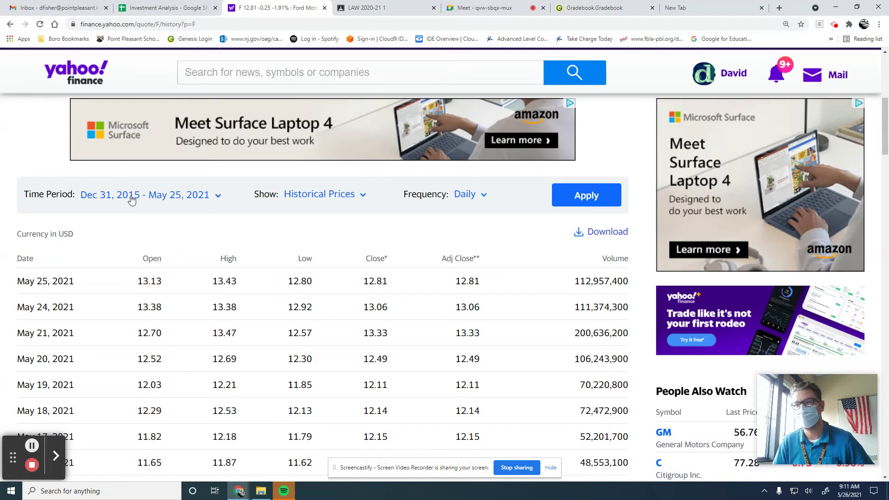
# Step: Change Ford's historical price frequency to Monthly and apply it
pyautogui.click(483, 197)
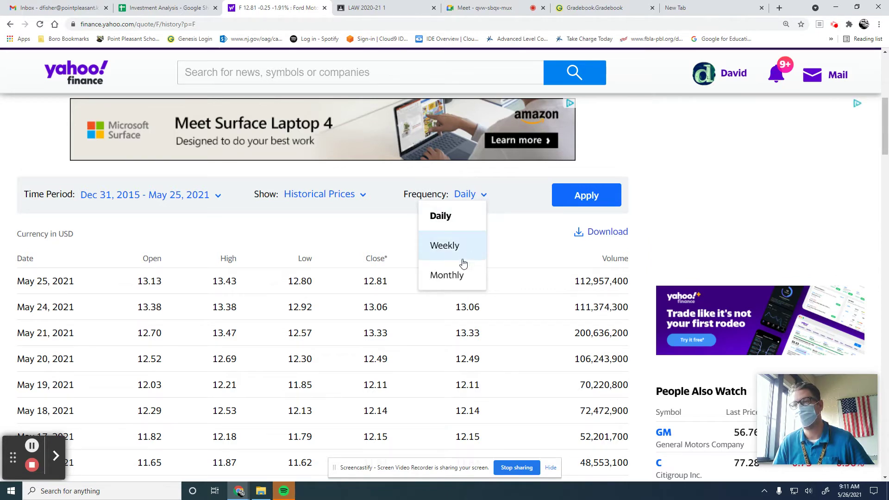
pyautogui.click(449, 276)
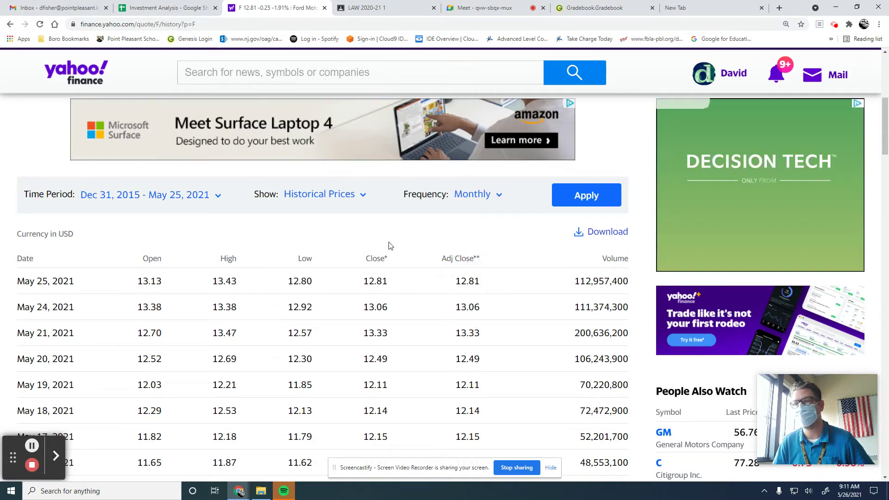
pyautogui.click(586, 197)
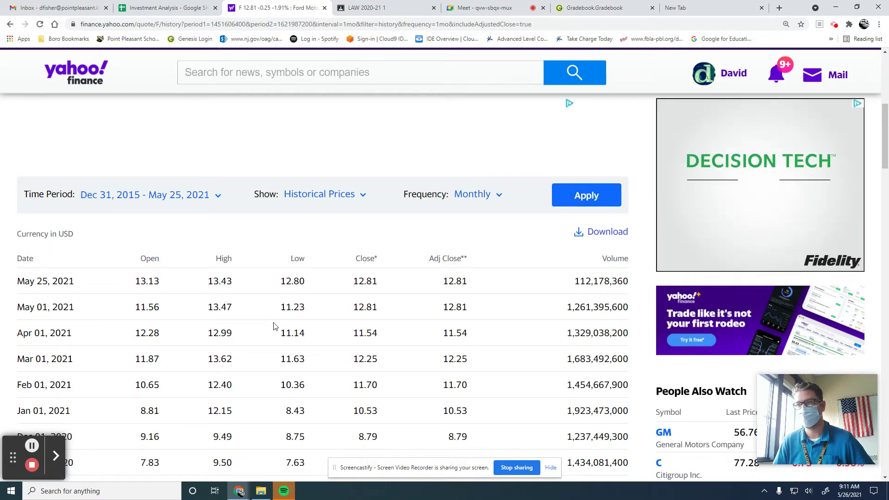
# Step: Scroll down to Ford's 2016 monthly rows in the historical prices table
pyautogui.scroll(-10, 273, 331)
pyautogui.moveTo(885, 209); pyautogui.dragTo(887, 445)
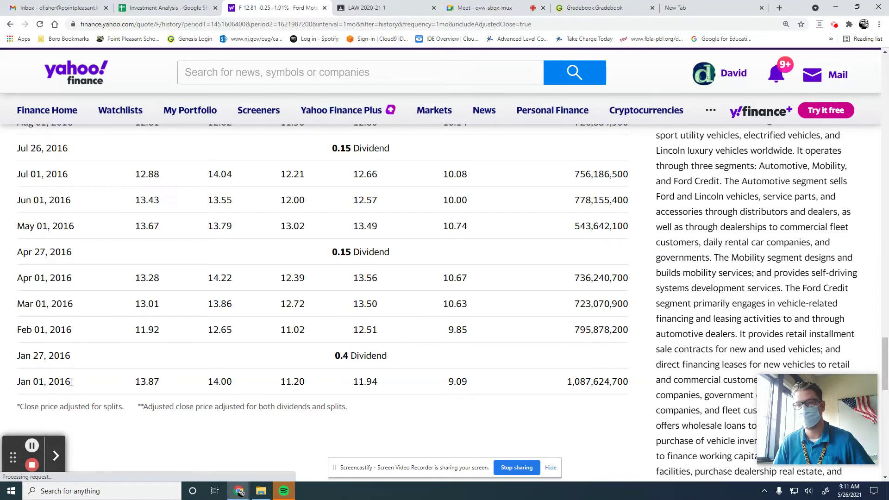
pyautogui.click(368, 381)
pyautogui.click(368, 381)
pyautogui.click(369, 381)
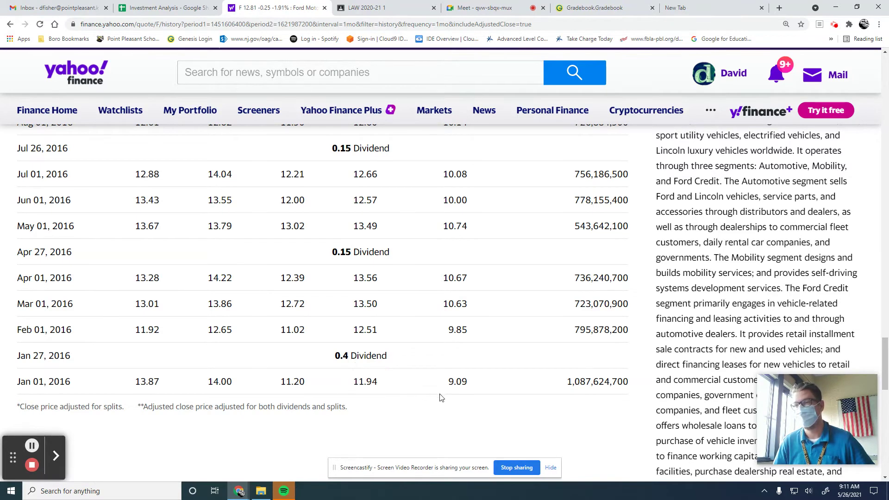
pyautogui.click(460, 382)
pyautogui.click(457, 330)
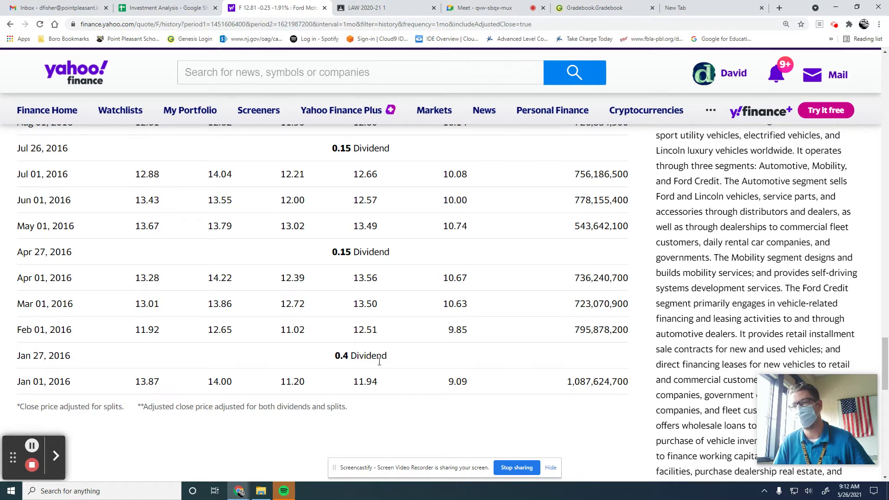
pyautogui.click(453, 329)
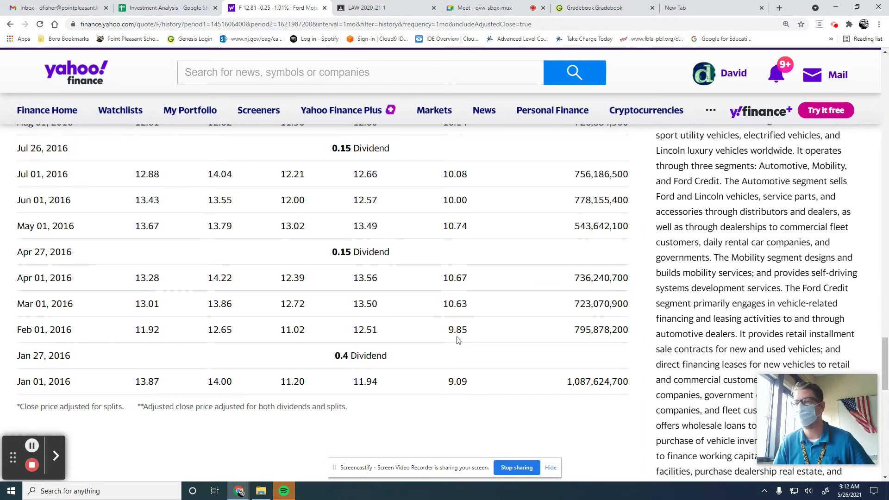
pyautogui.click(457, 332)
pyautogui.click(463, 382)
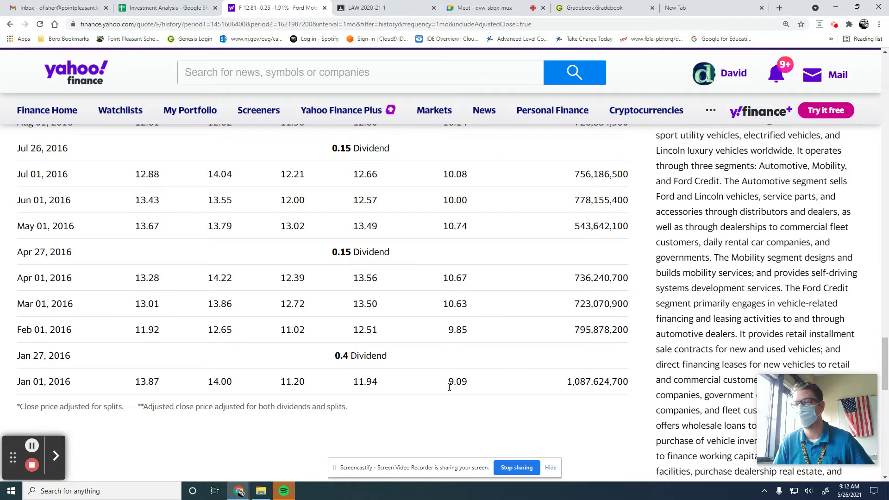
# Step: Highlight the January 2016 close of 11.94, then return to the Investment Analysis sheet
pyautogui.click(366, 383)
pyautogui.click(366, 333)
pyautogui.click(364, 306)
pyautogui.click(364, 285)
pyautogui.moveTo(377, 382); pyautogui.dragTo(343, 386)
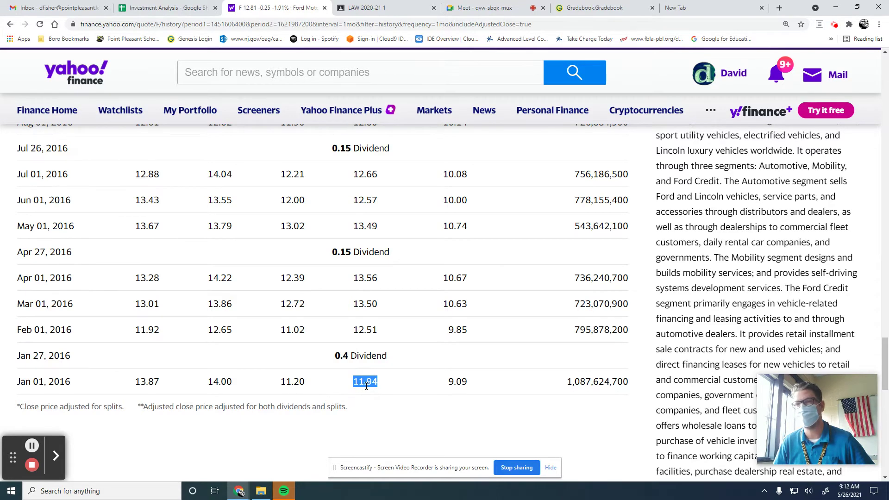
pyautogui.click(153, 5)
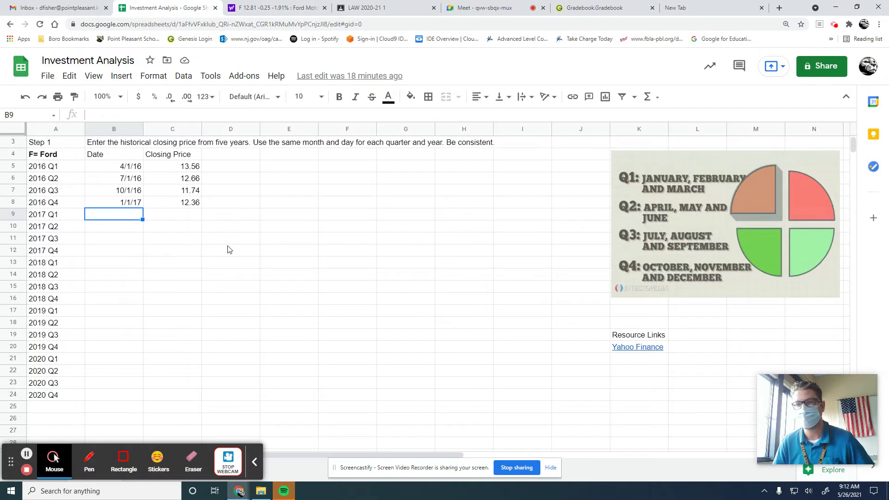
pyautogui.click(242, 10)
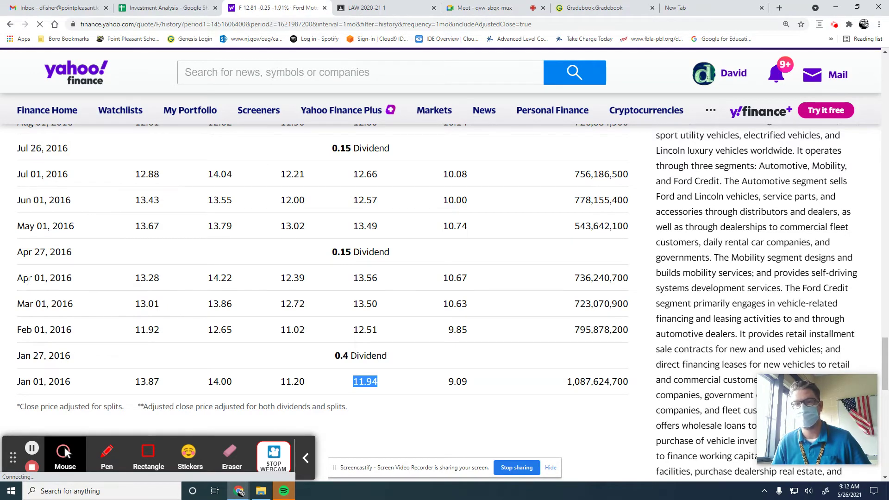
pyautogui.moveTo(361, 281)
pyautogui.mouseDown()
pyautogui.moveTo(352, 281)
pyautogui.moveTo(377, 283)
pyautogui.mouseUp()
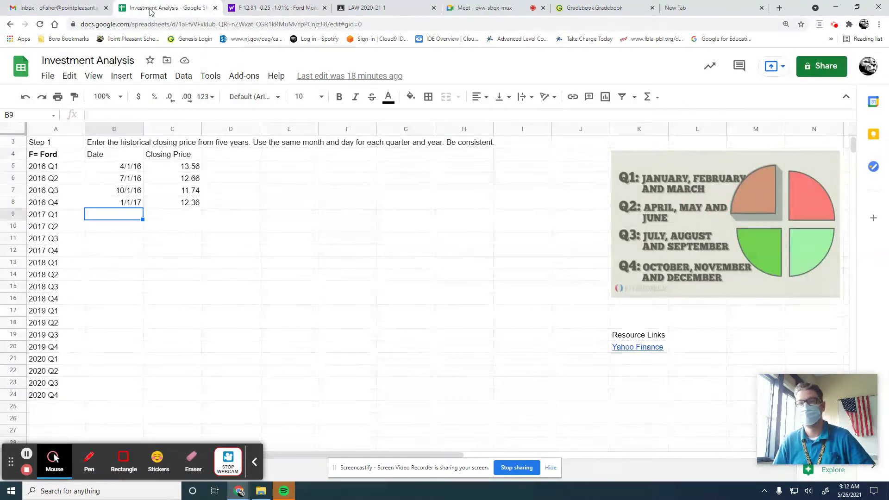
pyautogui.click(157, 7)
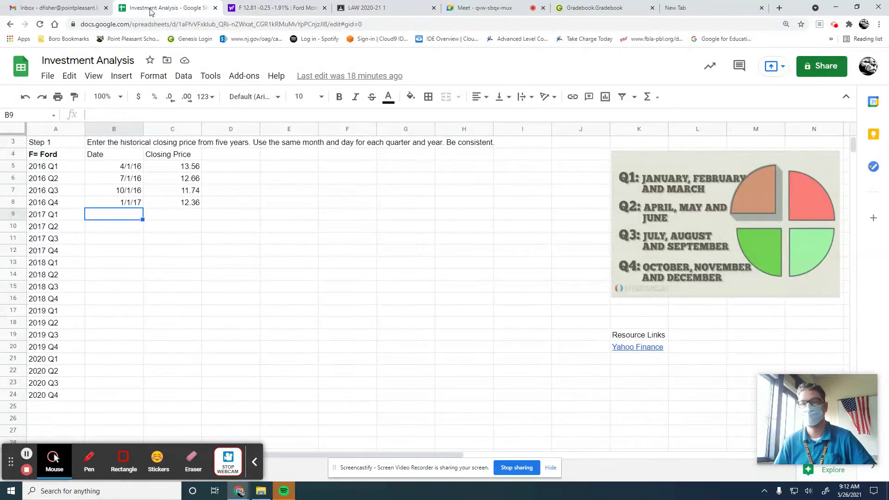
# Step: Check the 2016 Q1 entry: date 4/1/16 with closing price 13.56
pyautogui.click(191, 170)
pyautogui.click(121, 171)
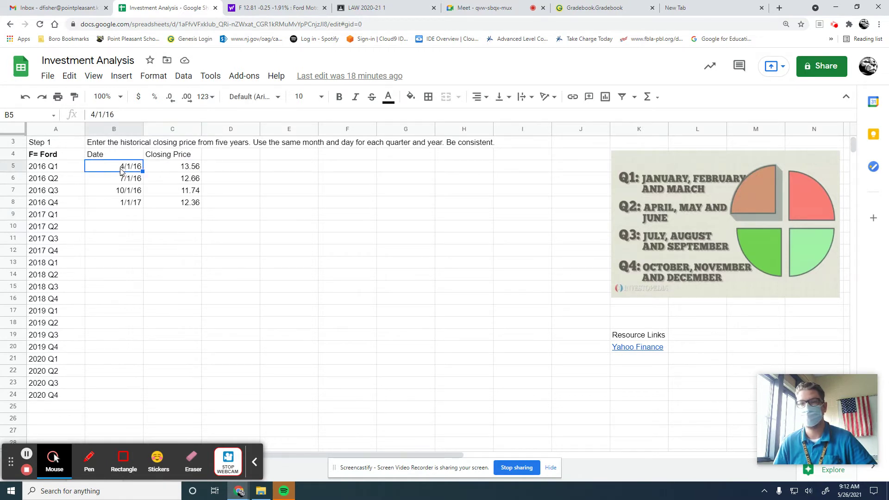
pyautogui.click(190, 170)
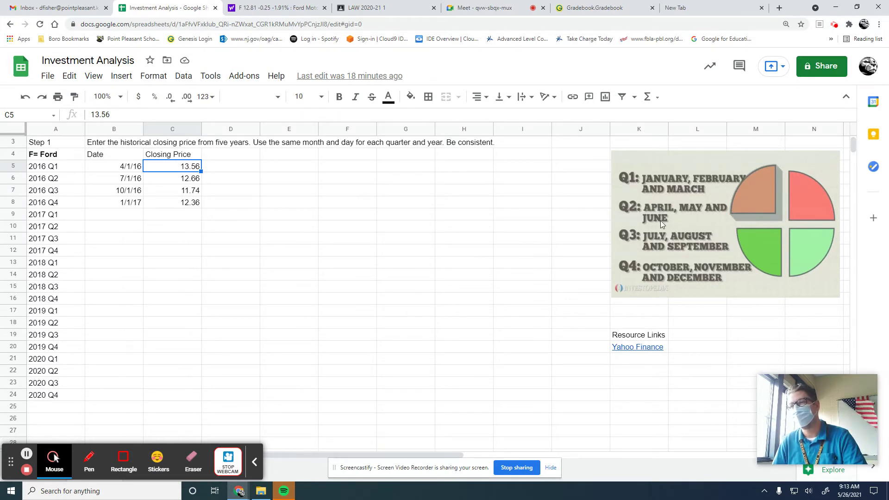
# Step: Check the 2016 Q2 date and closing price cells, then return to Ford's price history
pyautogui.click(134, 181)
pyautogui.click(171, 182)
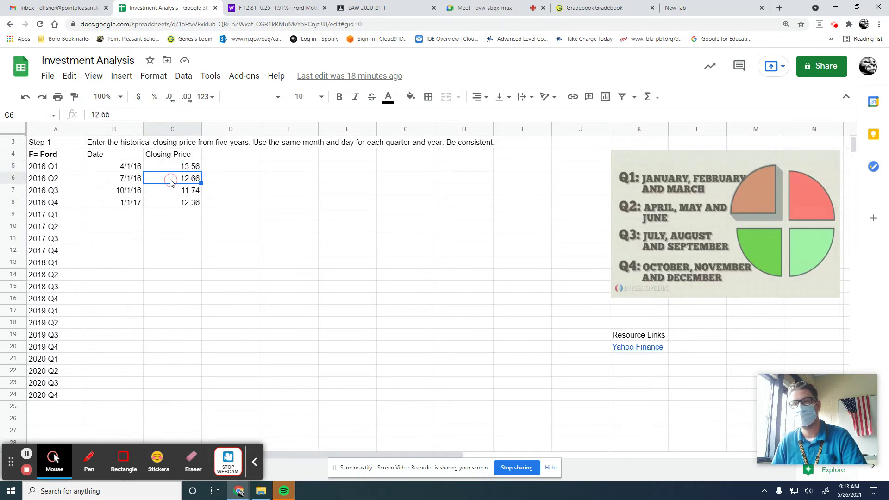
pyautogui.click(285, 10)
# Step: Scroll to the Jul 01, 2016 row and copy its closing price 12.66
pyautogui.scroll(2, 312, 319)
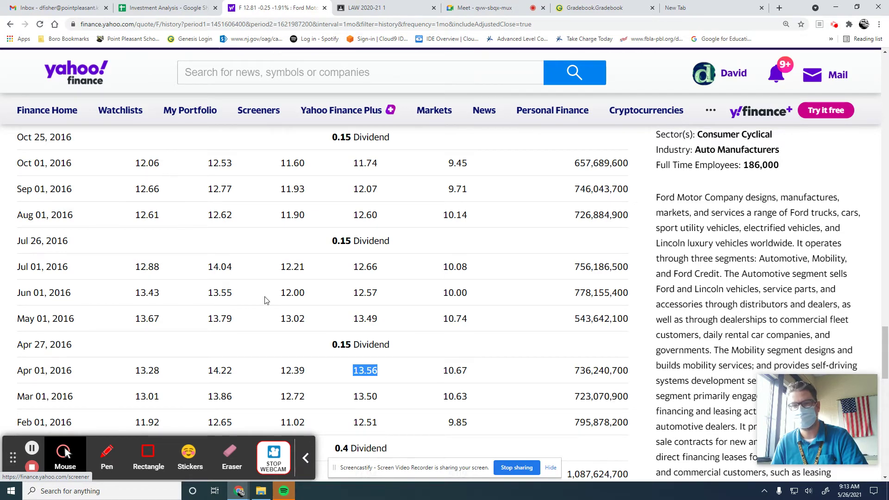
pyautogui.scroll(1, 266, 300)
pyautogui.scroll(1, 266, 300)
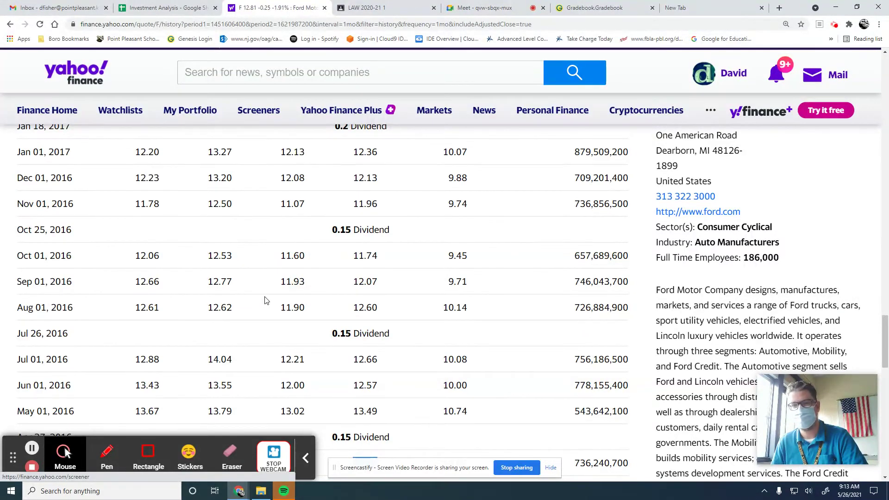
pyautogui.scroll(-1, 267, 300)
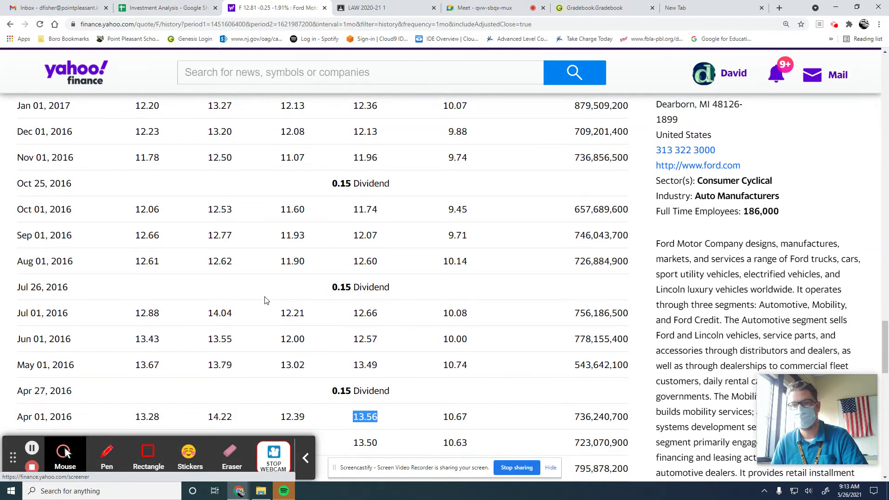
pyautogui.moveTo(18, 315); pyautogui.dragTo(379, 317)
pyautogui.click(392, 315)
pyautogui.hotkey('ctrl', 'c')
# Step: Paste 12.66 into C6 as the Q2 close and verify the Q3 entry against Yahoo
pyautogui.click(139, 8)
pyautogui.hotkey('ctrl', 'v')
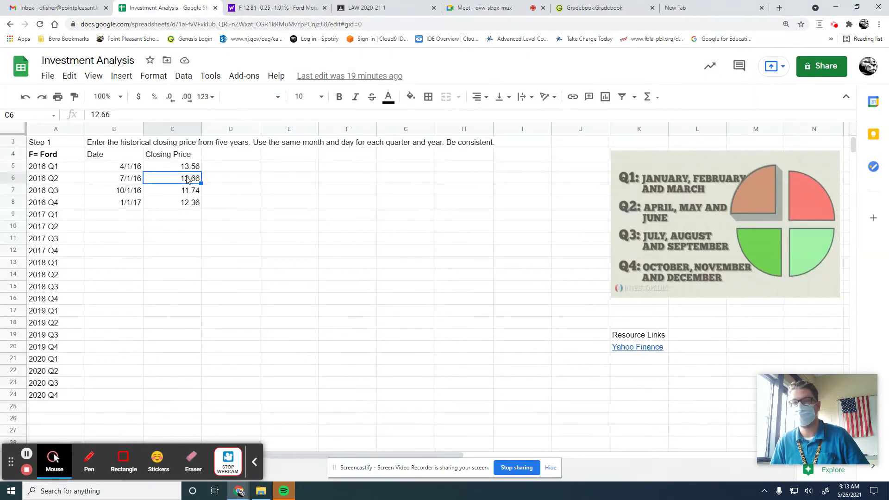
pyautogui.click(121, 192)
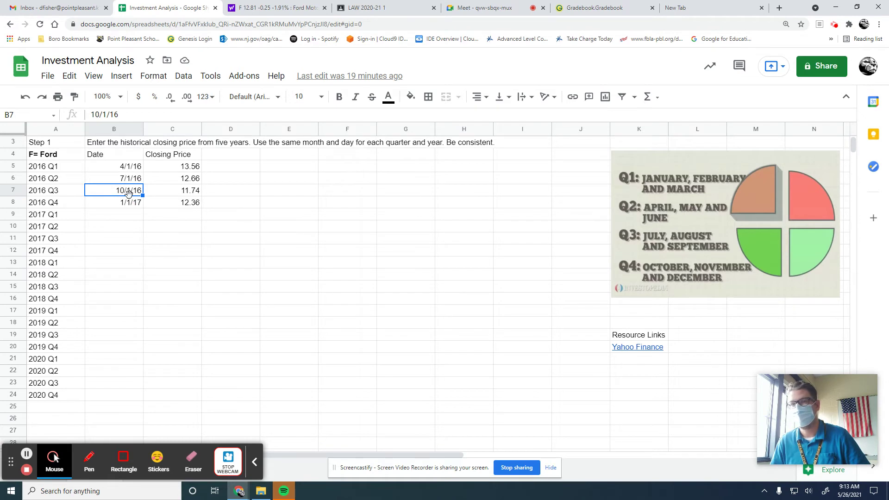
pyautogui.click(651, 267)
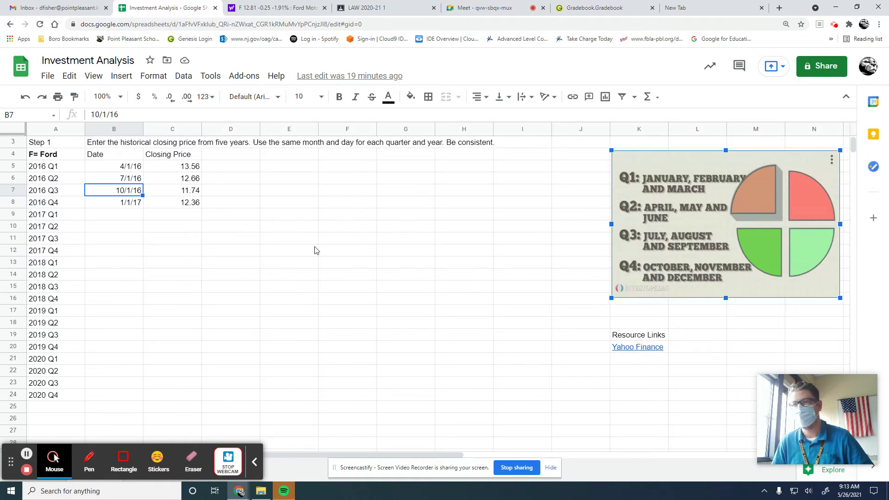
pyautogui.click(287, 8)
pyautogui.scroll(1, 102, 333)
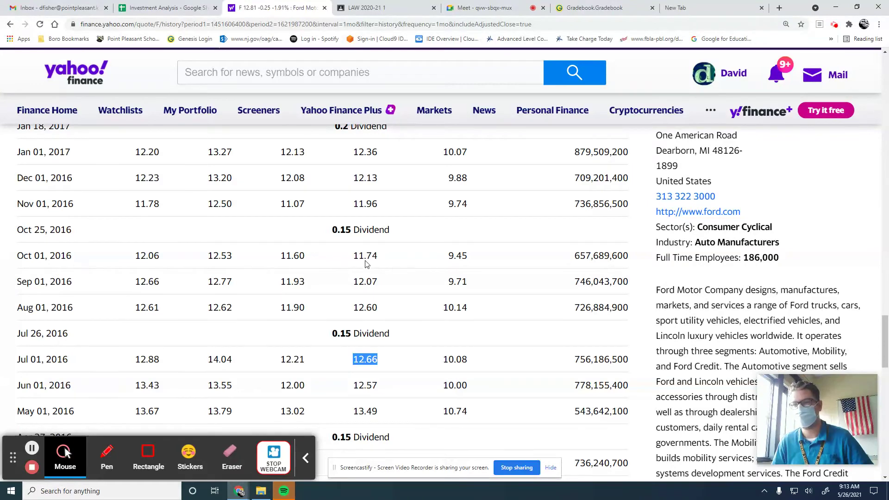
pyautogui.click(183, 9)
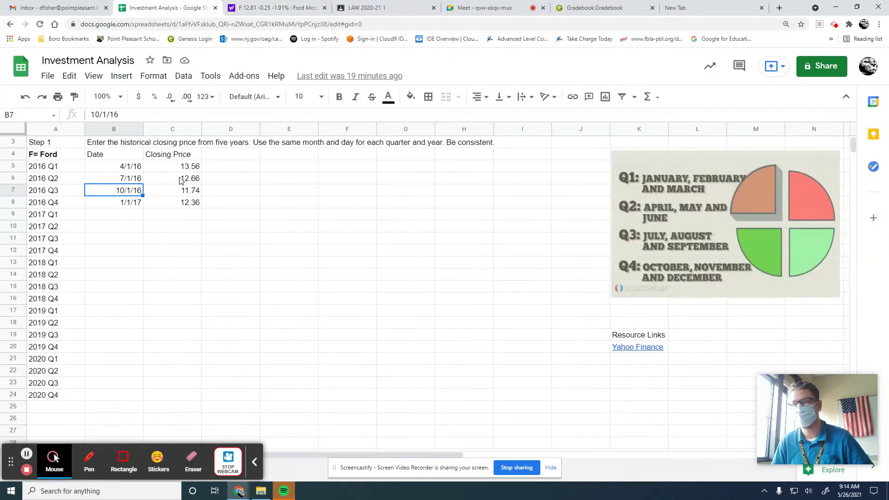
pyautogui.click(186, 192)
# Step: Verify the Q4 close 12.36 against Yahoo's Jan 01, 2017 row
pyautogui.click(130, 207)
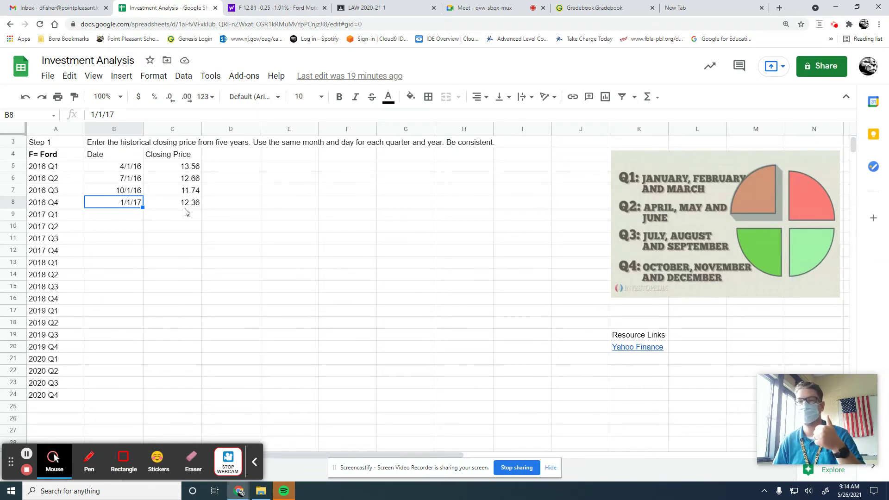
pyautogui.click(280, 8)
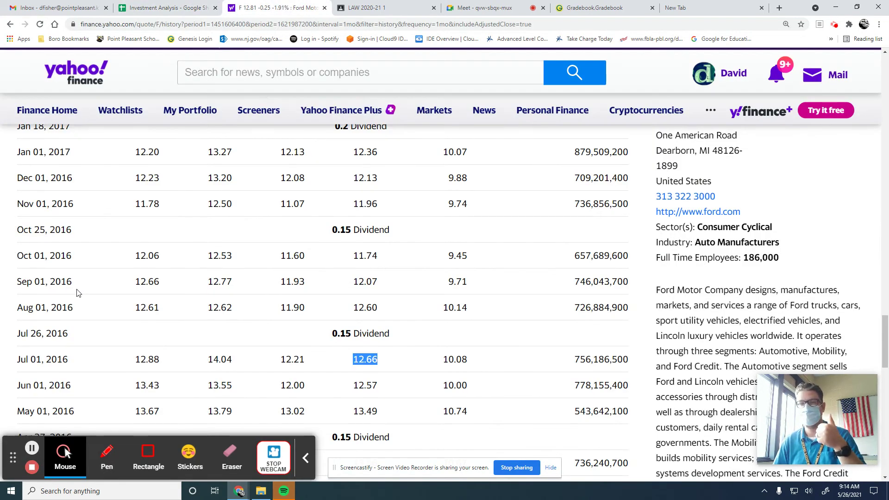
pyautogui.scroll(1, 79, 294)
pyautogui.moveTo(378, 198); pyautogui.dragTo(349, 200)
pyautogui.click(199, 7)
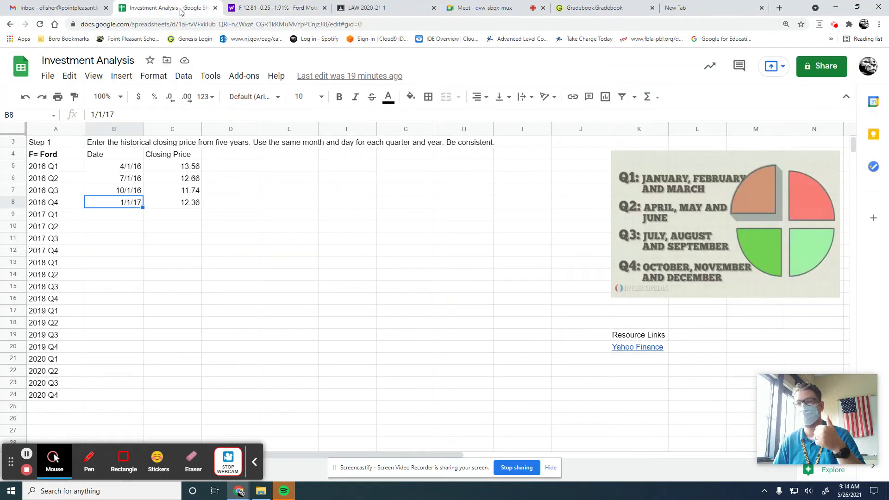
pyautogui.click(183, 207)
# Step: Review the empty 2017 date cells and highlight the Closing Price column down to 2020 Q4
pyautogui.click(124, 217)
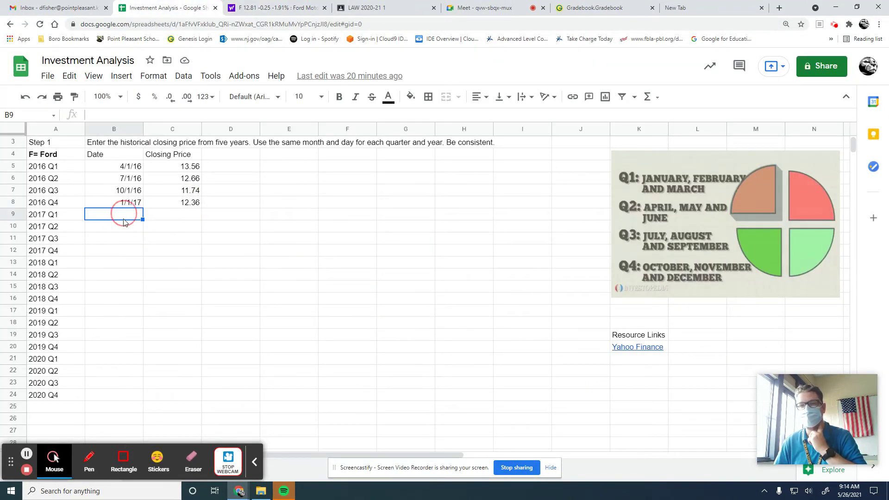
pyautogui.click(124, 228)
pyautogui.click(119, 250)
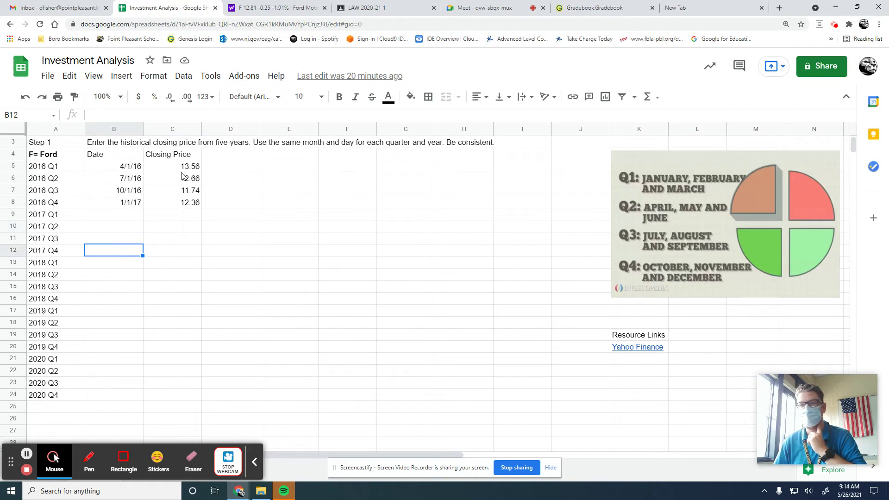
pyautogui.moveTo(186, 167); pyautogui.dragTo(185, 314)
pyautogui.moveTo(181, 354); pyautogui.dragTo(179, 397)
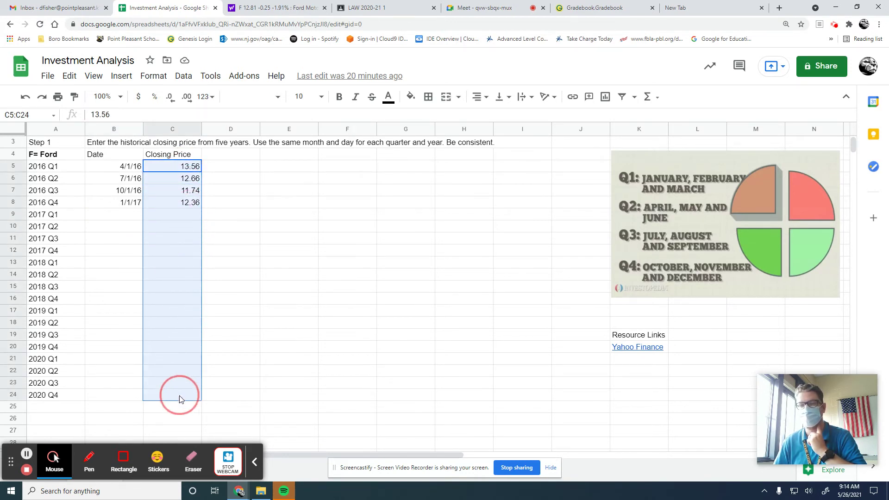
pyautogui.click(268, 396)
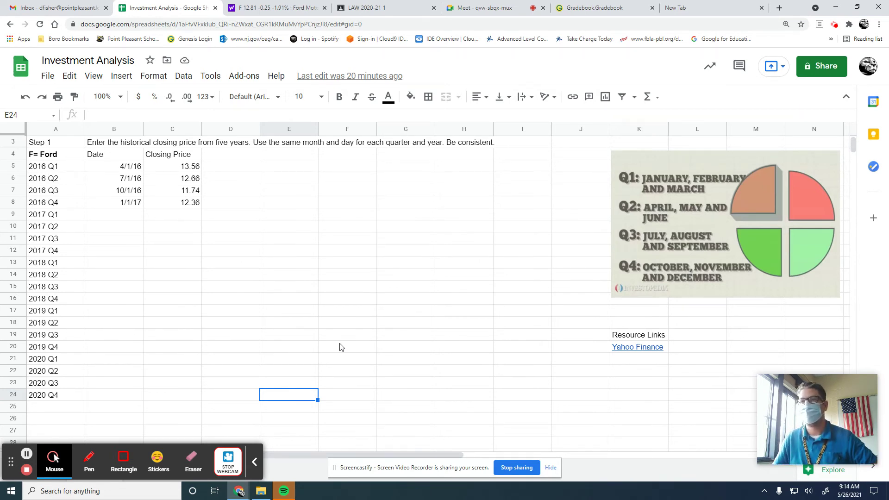
# Step: Go to Yahoo Finance home, search 'Ts' and open the Tesla TSLA quote page
pyautogui.click(283, 8)
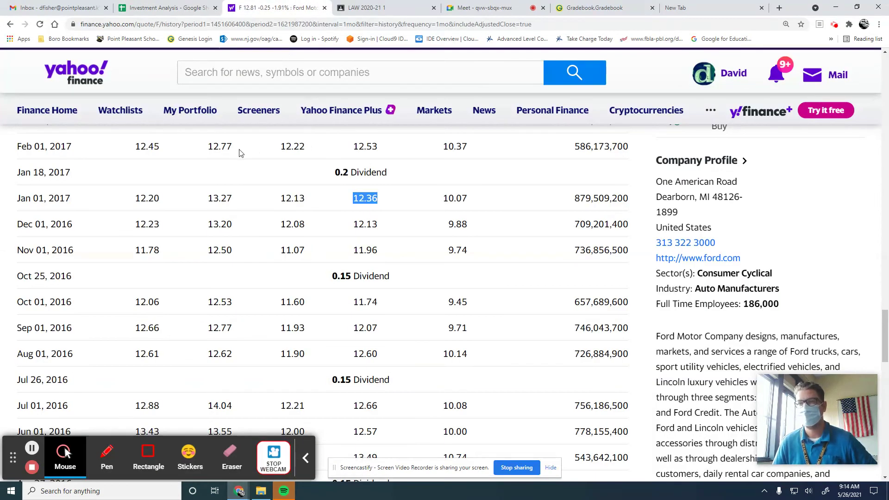
pyautogui.scroll(10, 213, 167)
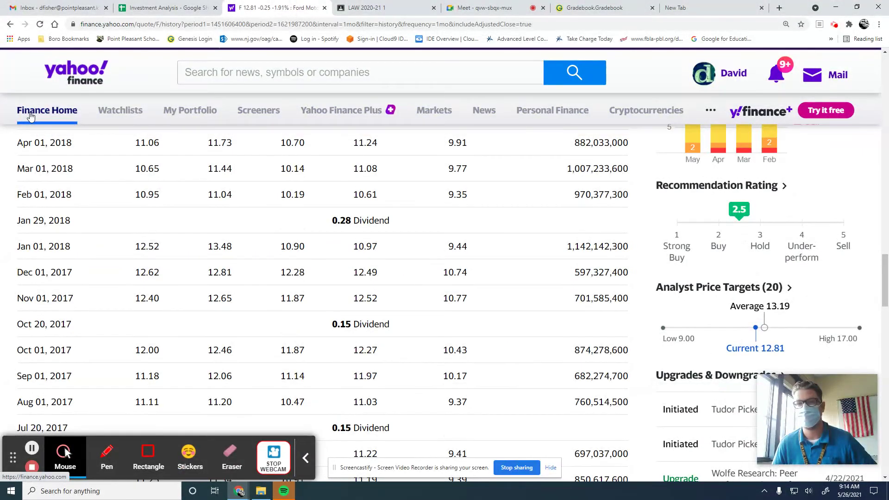
pyautogui.click(30, 116)
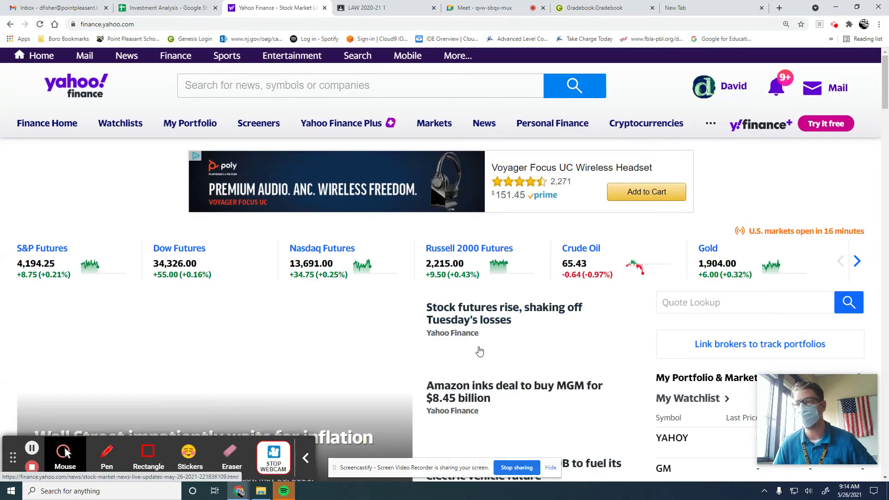
pyautogui.scroll(-5, 561, 350)
pyautogui.scroll(5, 417, 208)
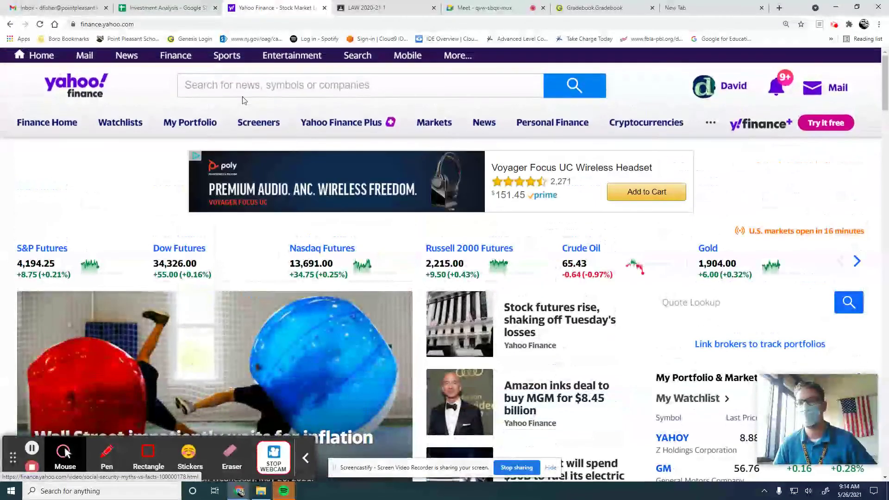
pyautogui.click(244, 90)
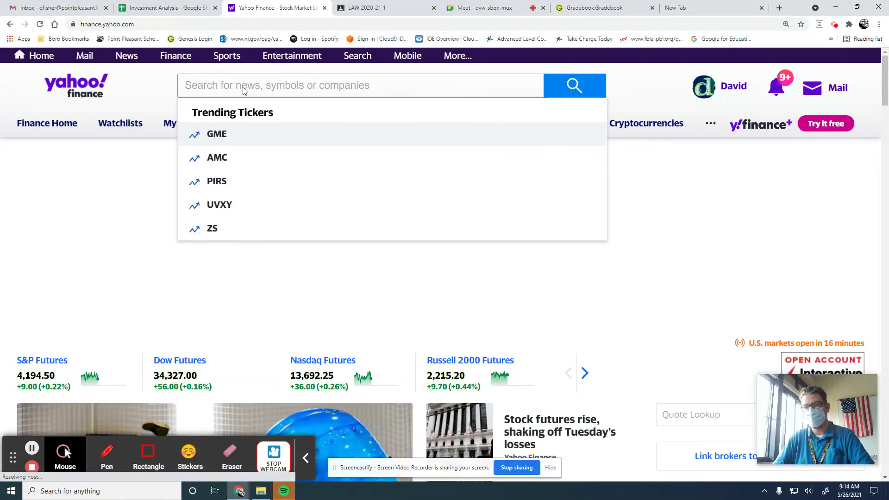
pyautogui.write('Tsla')
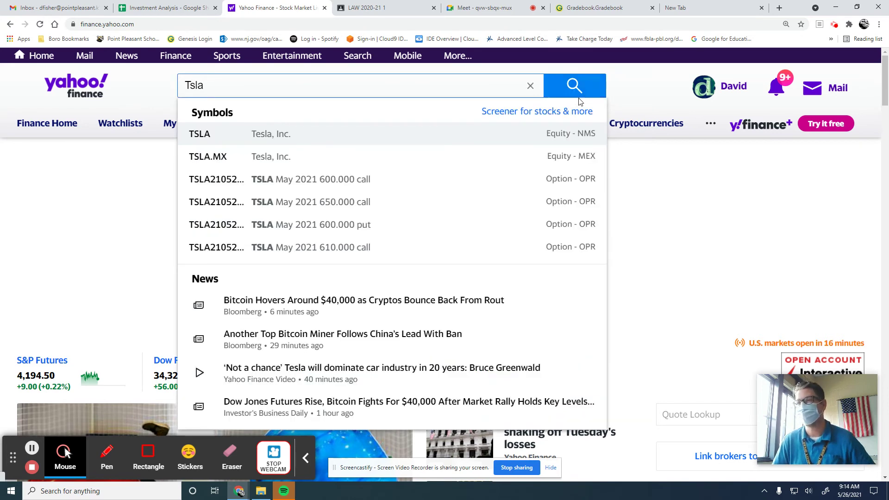
pyautogui.click(202, 139)
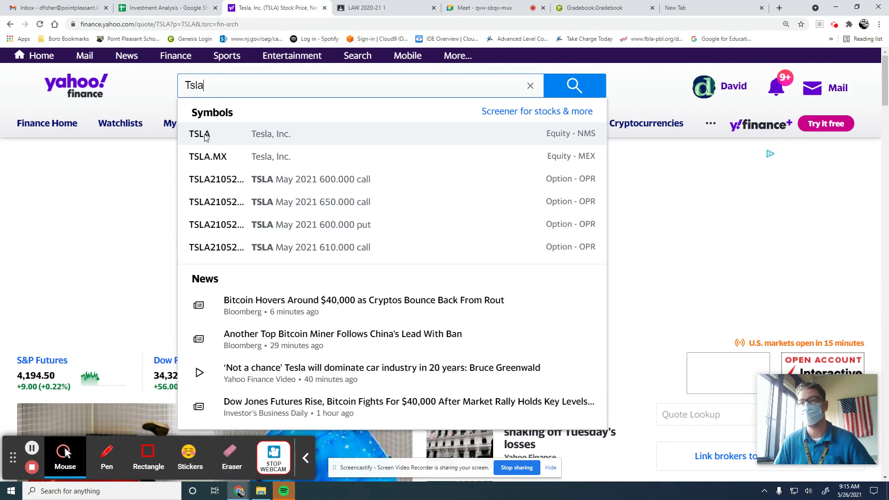
pyautogui.click(202, 134)
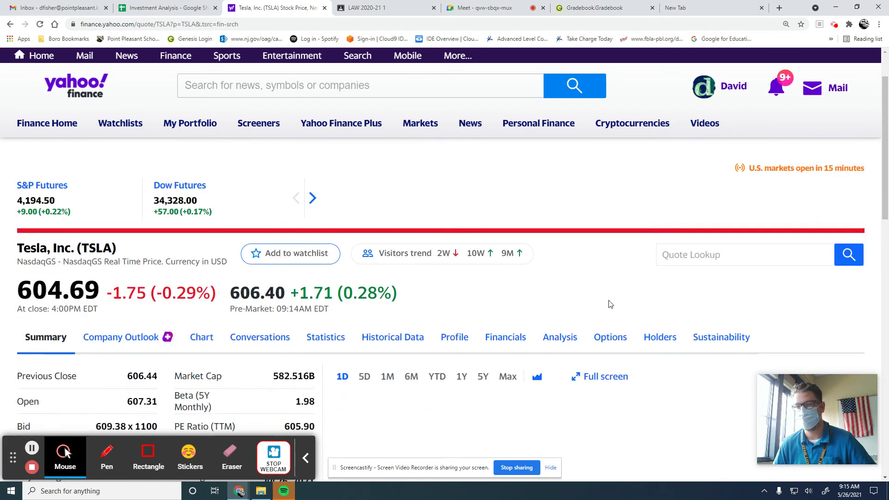
# Step: Highlight Tesla's Beta (5Y Monthly) value 1.98 and the NasdaqGS exchange name
pyautogui.scroll(-3, 606, 299)
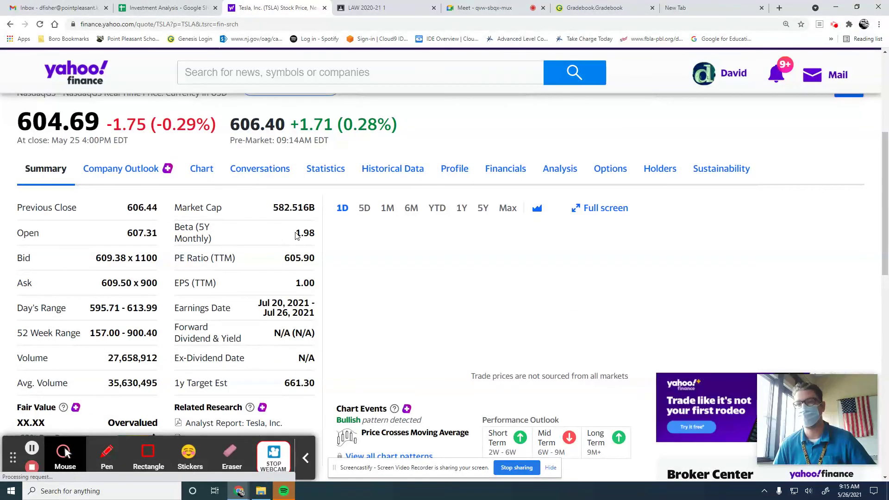
pyautogui.moveTo(296, 234); pyautogui.dragTo(316, 235)
pyautogui.click(271, 241)
pyautogui.scroll(1, 271, 240)
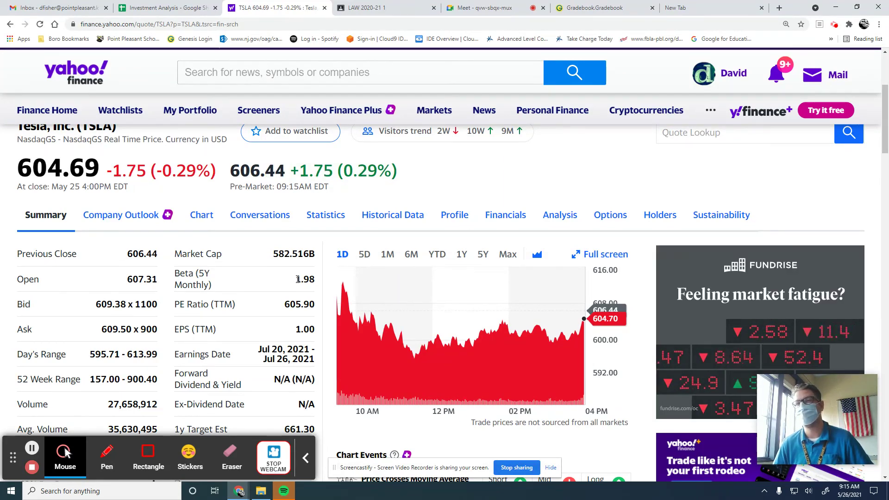
pyautogui.scroll(1, 297, 279)
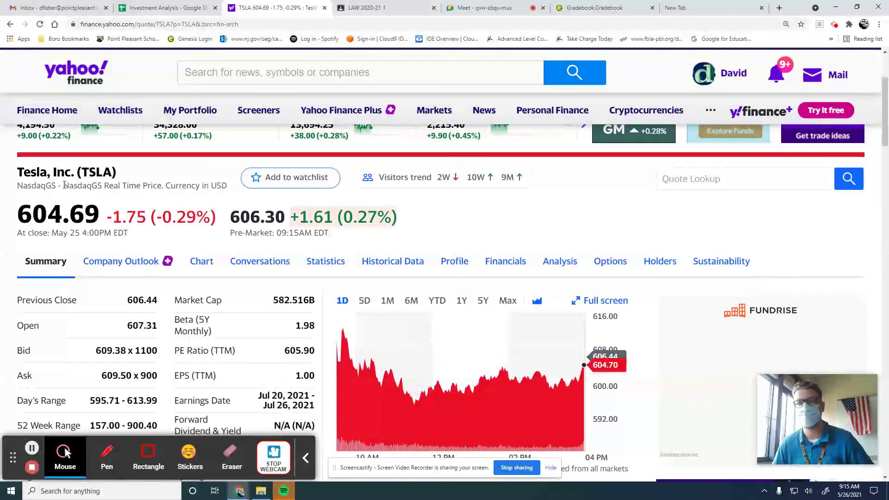
pyautogui.moveTo(63, 185); pyautogui.dragTo(113, 185)
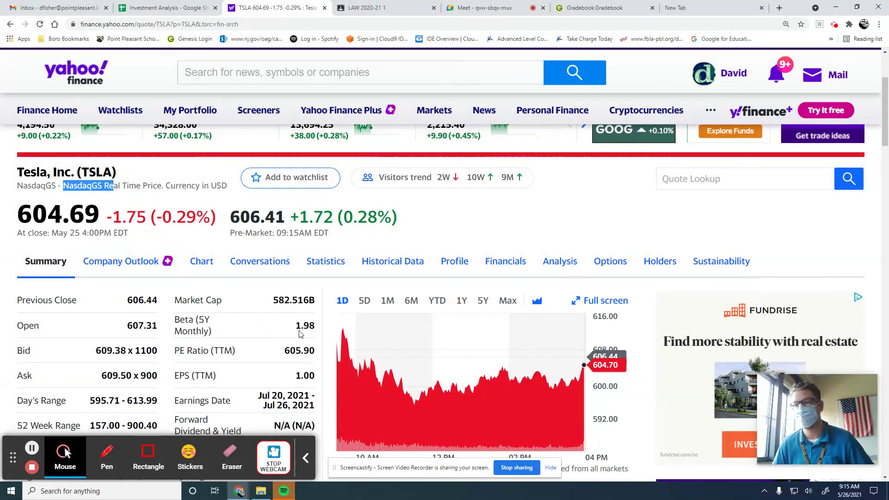
pyautogui.moveTo(300, 327)
pyautogui.mouseDown()
pyautogui.moveTo(316, 329)
pyautogui.moveTo(309, 328)
pyautogui.mouseUp()
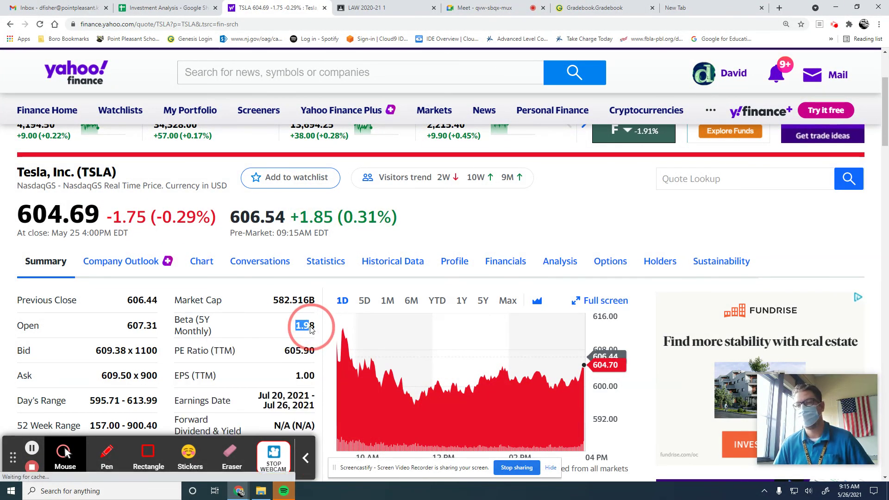
# Step: Show Tesla's chart over 5Y, then return to the Investment Analysis sheet
pyautogui.click(483, 302)
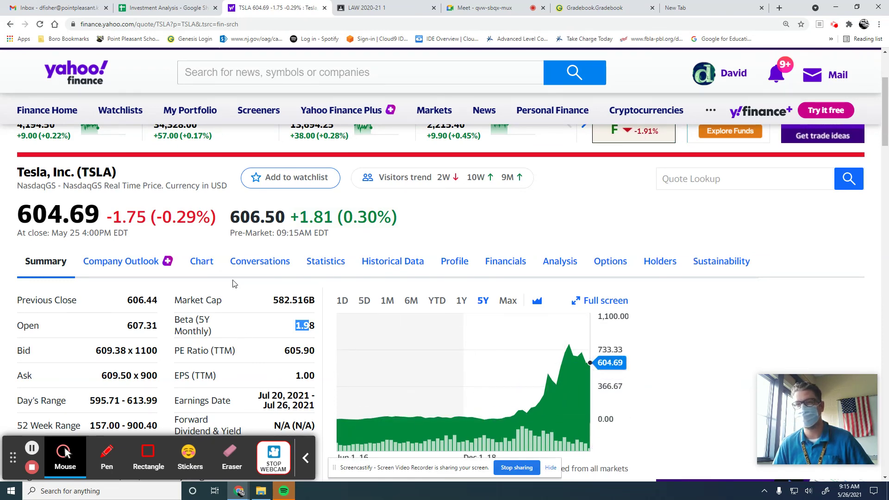
pyautogui.click(166, 8)
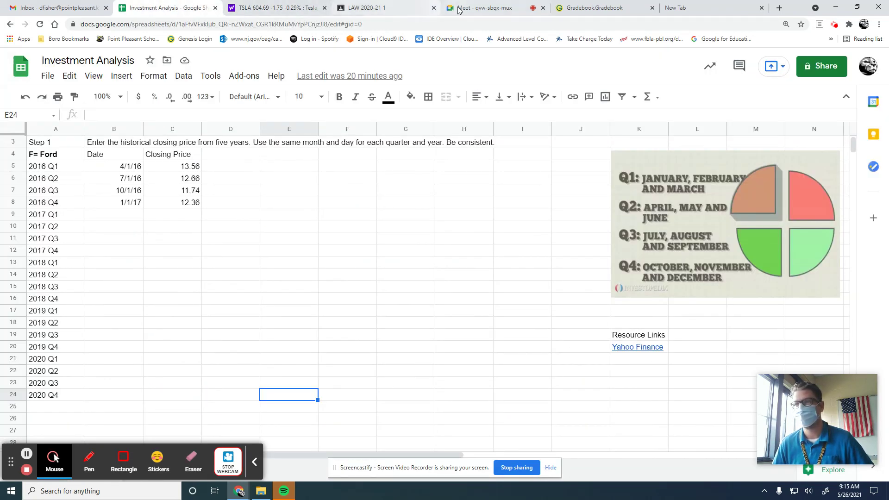